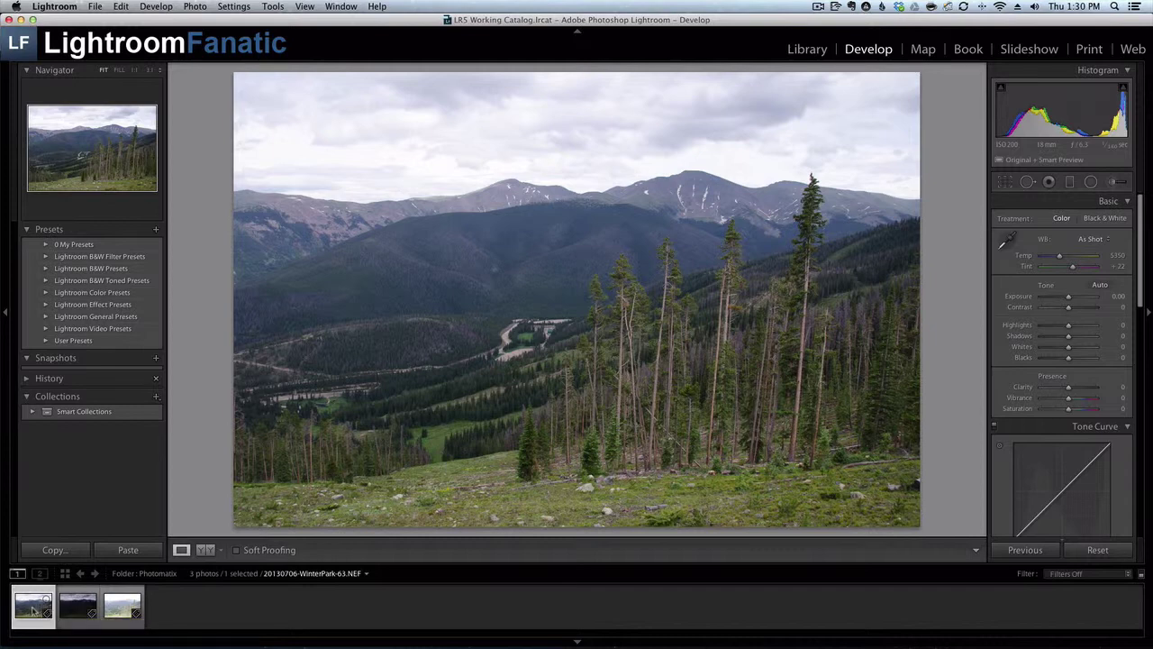
- Step through the darker, brighter and first bracketed exposures to compare them
left_click(70, 610)
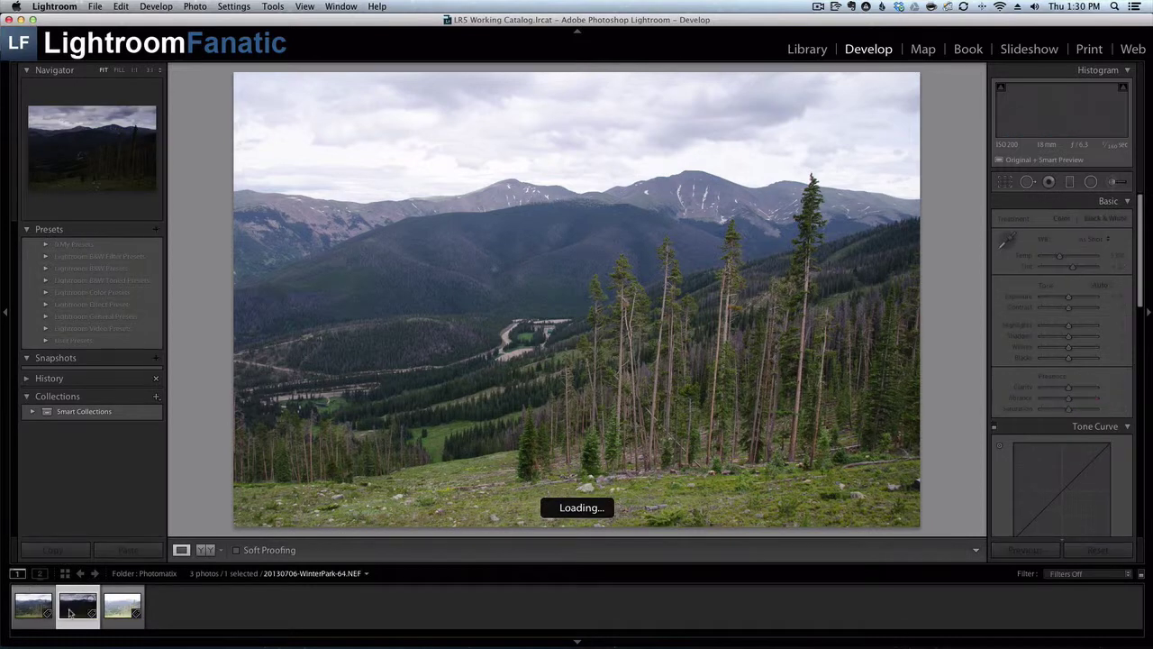
key("Right")
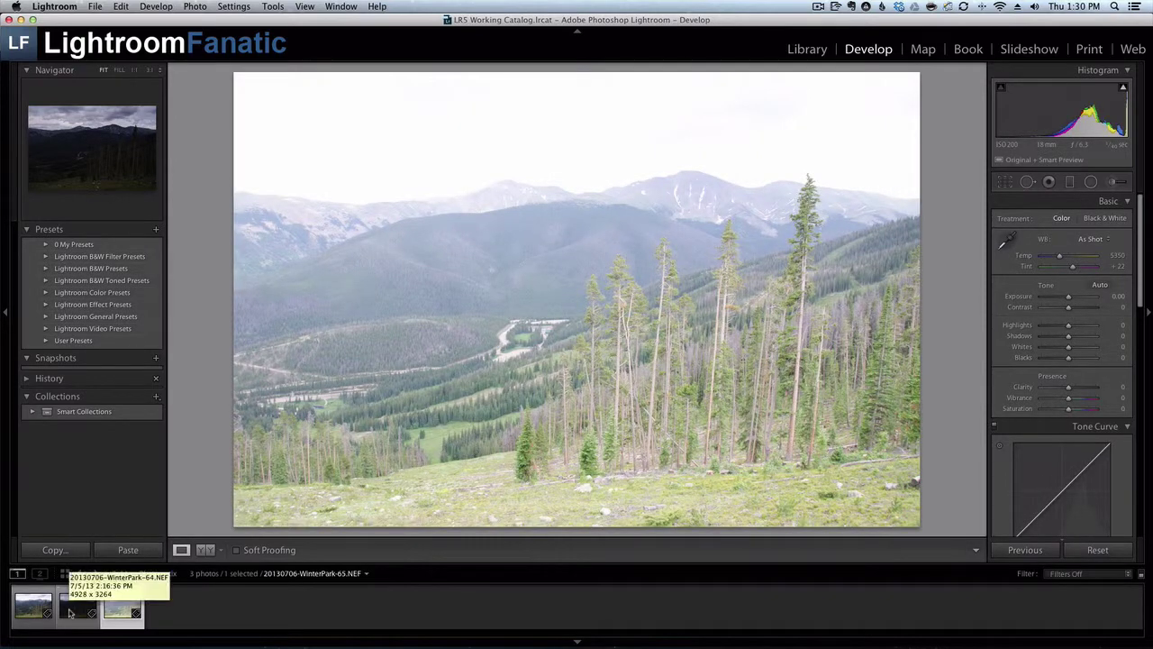
key("Left")
key("Left")
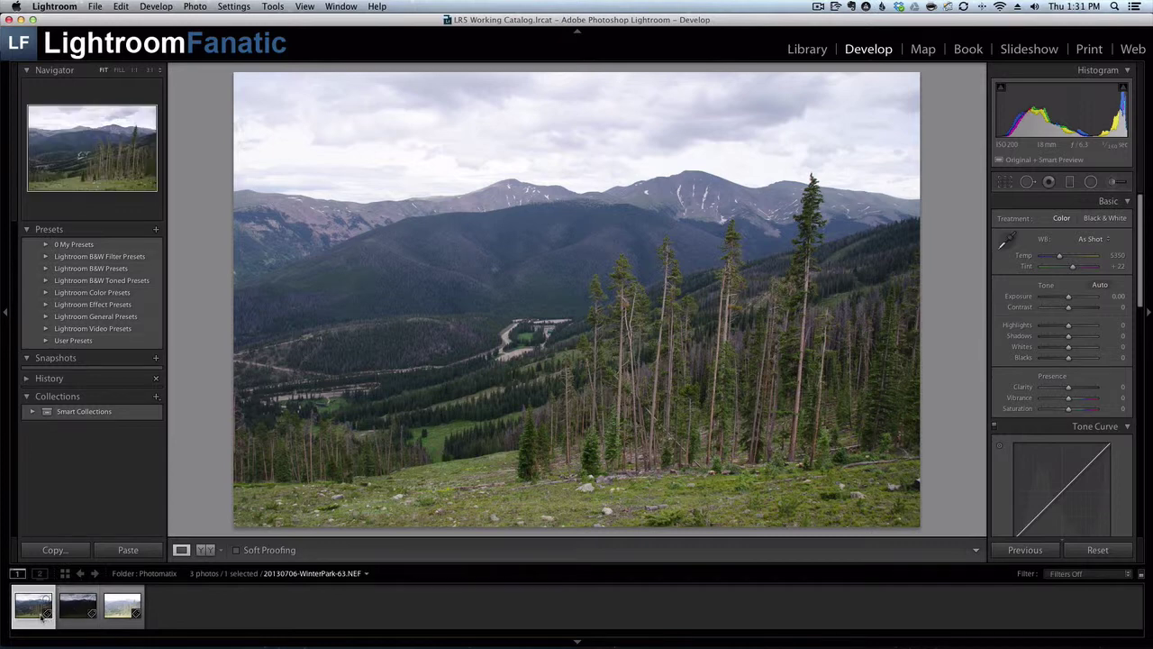
- Shift-select all three bracketed exposures, then check Photo > Edit In without choosing anything
left_click(118, 612, "shift")
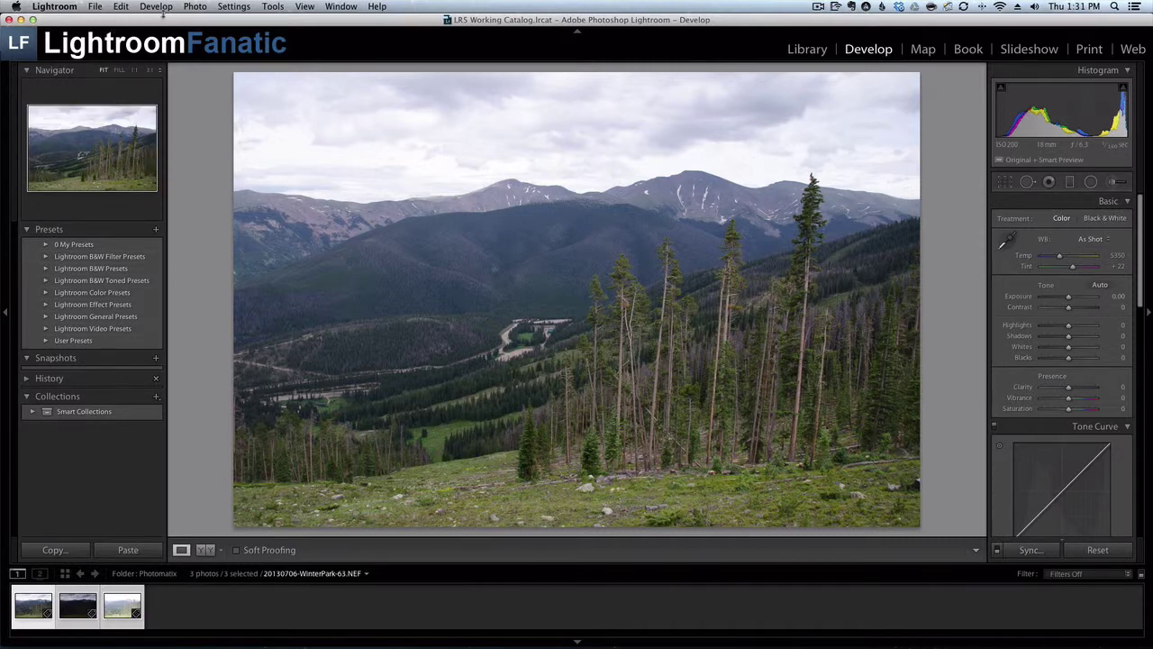
left_click(191, 10)
mouse_move(224, 72)
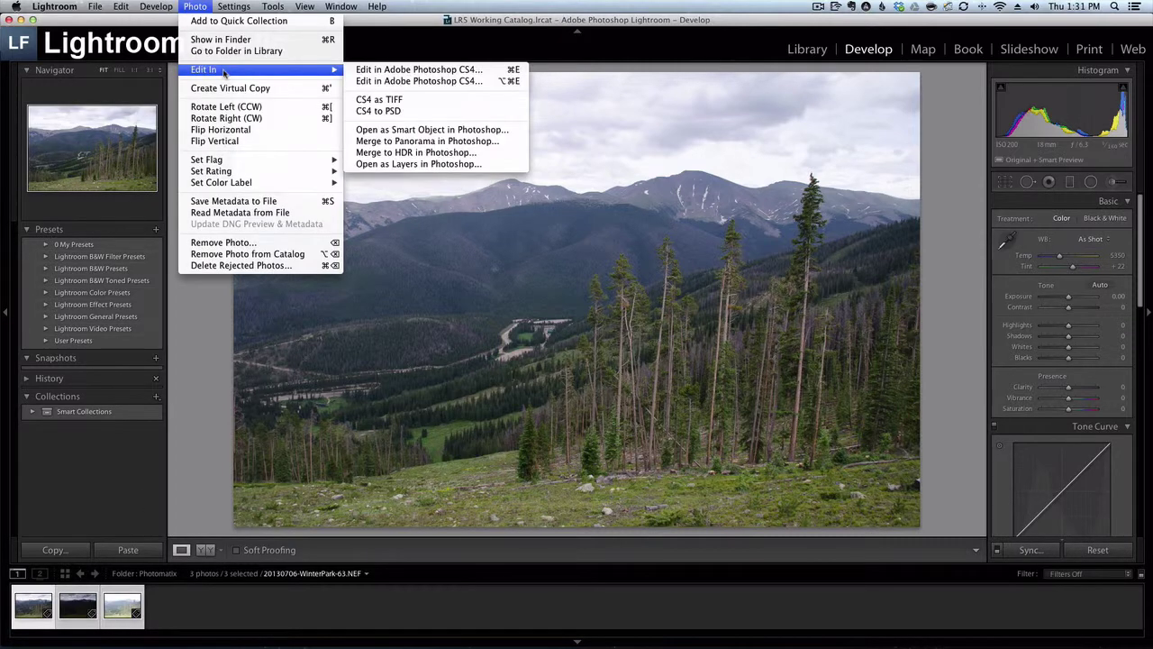
left_click(443, 159)
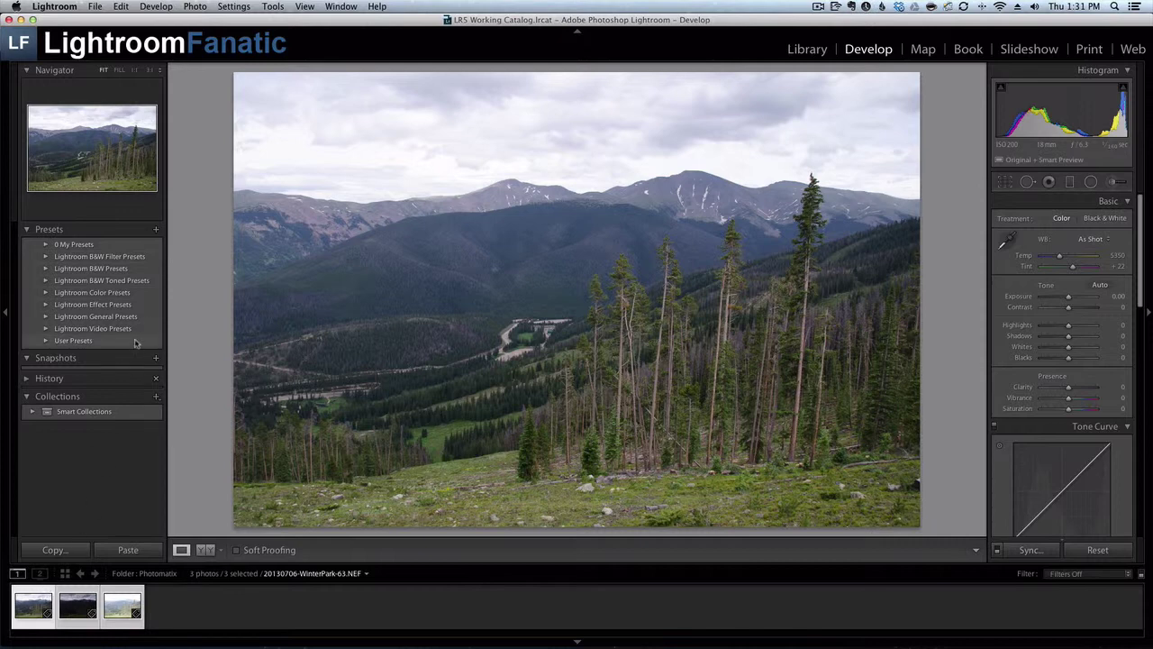
- Set up the export of the three photos to Photomatix as 16-bit TIFFs in ProPhoto RGB
left_click(95, 7)
left_click(139, 141)
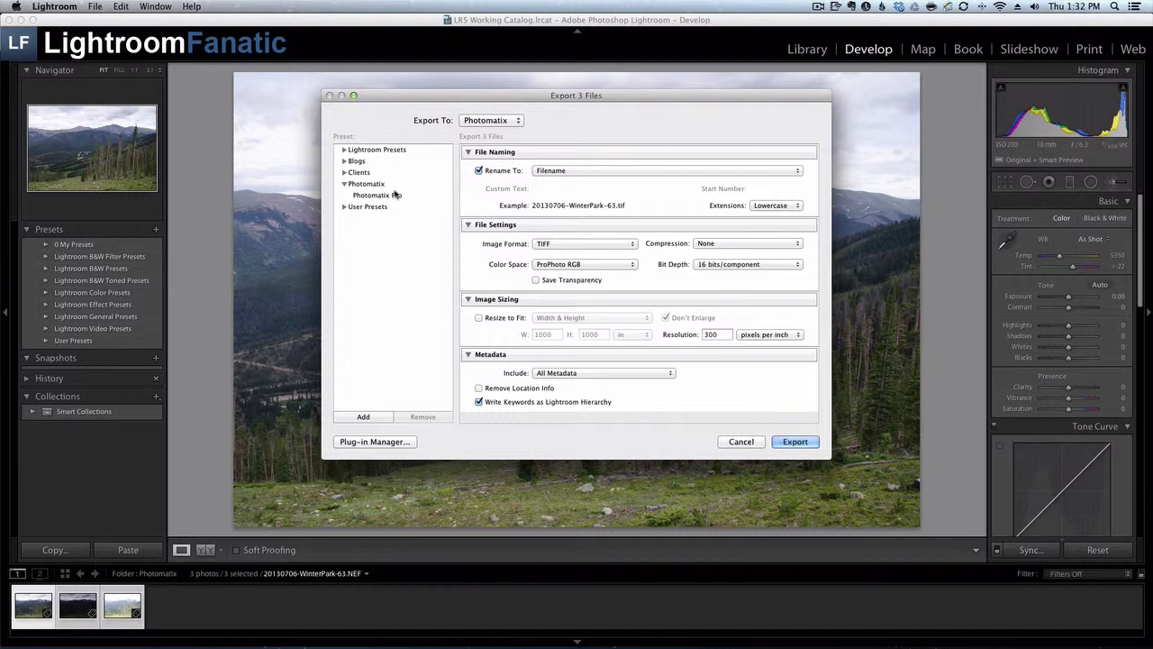
left_click(571, 265)
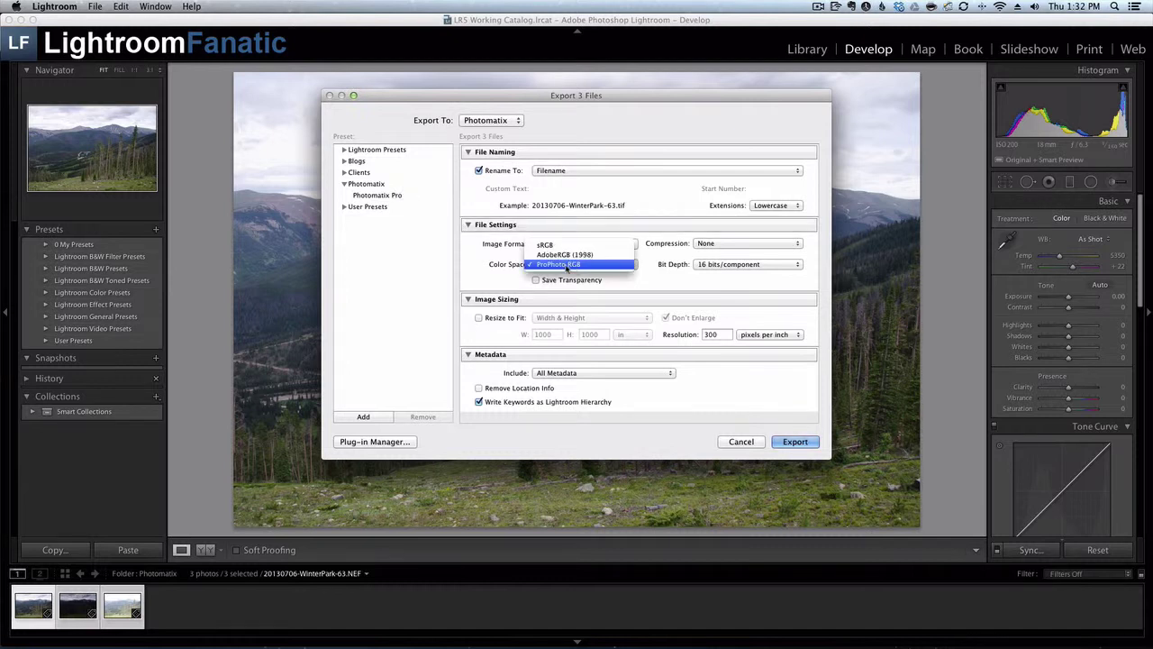
left_click(567, 267)
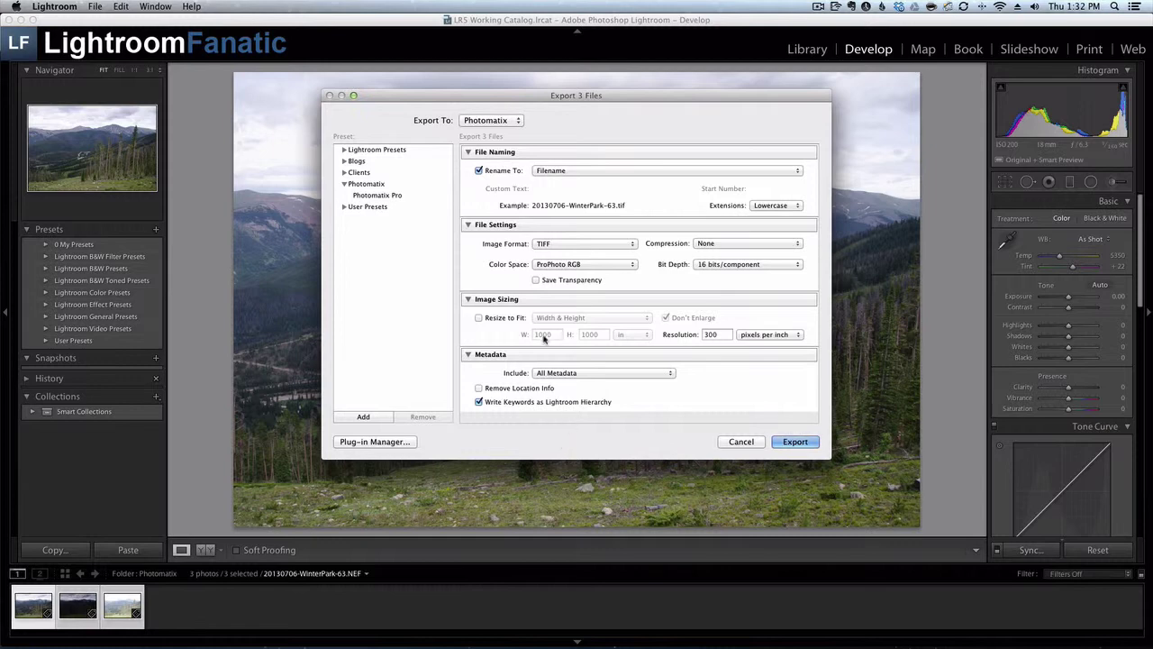
left_click(796, 443)
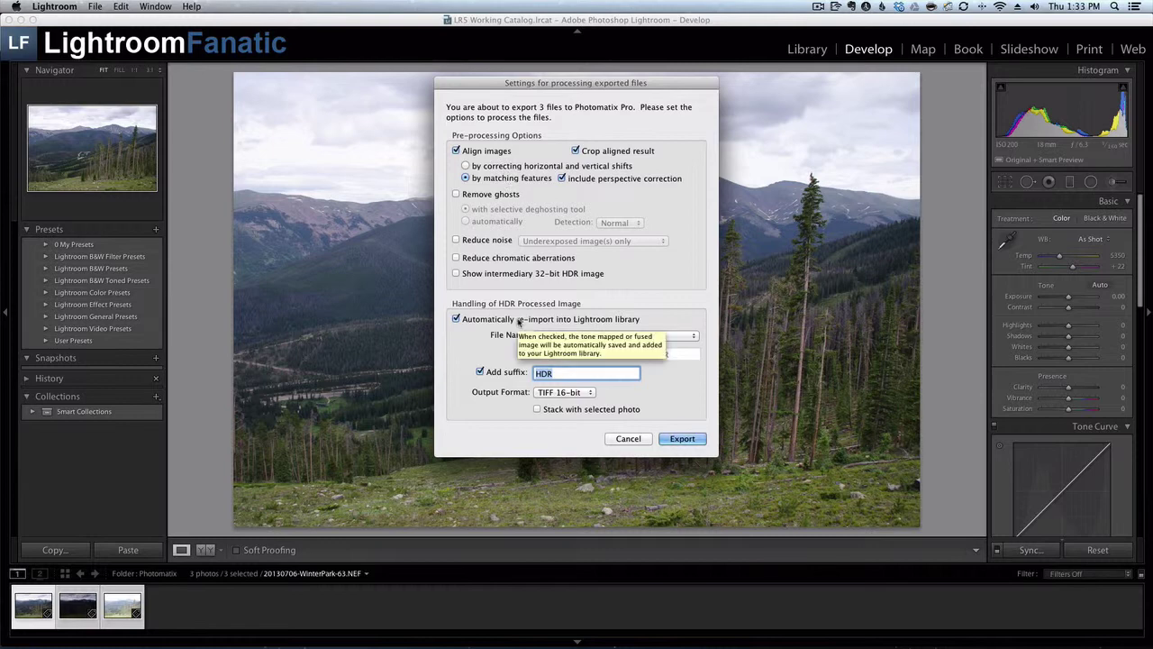
- Merge the exposures to HDR, then try the Default, Photographic and Natural presets before settling on Painterly
left_click(686, 440)
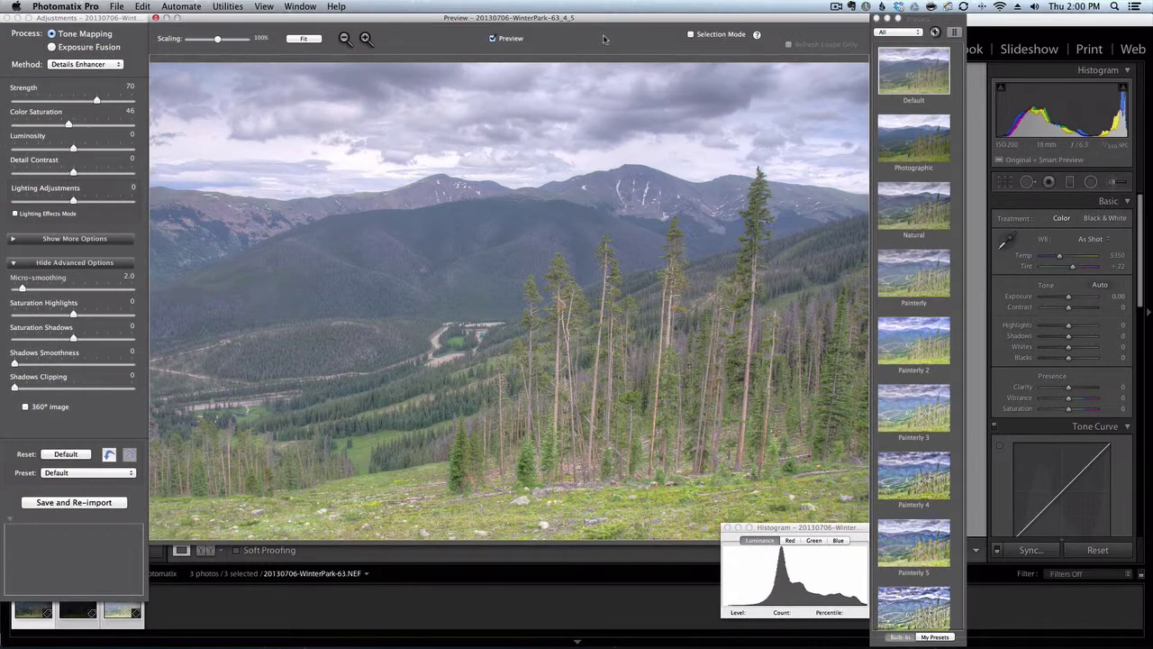
left_click(921, 87)
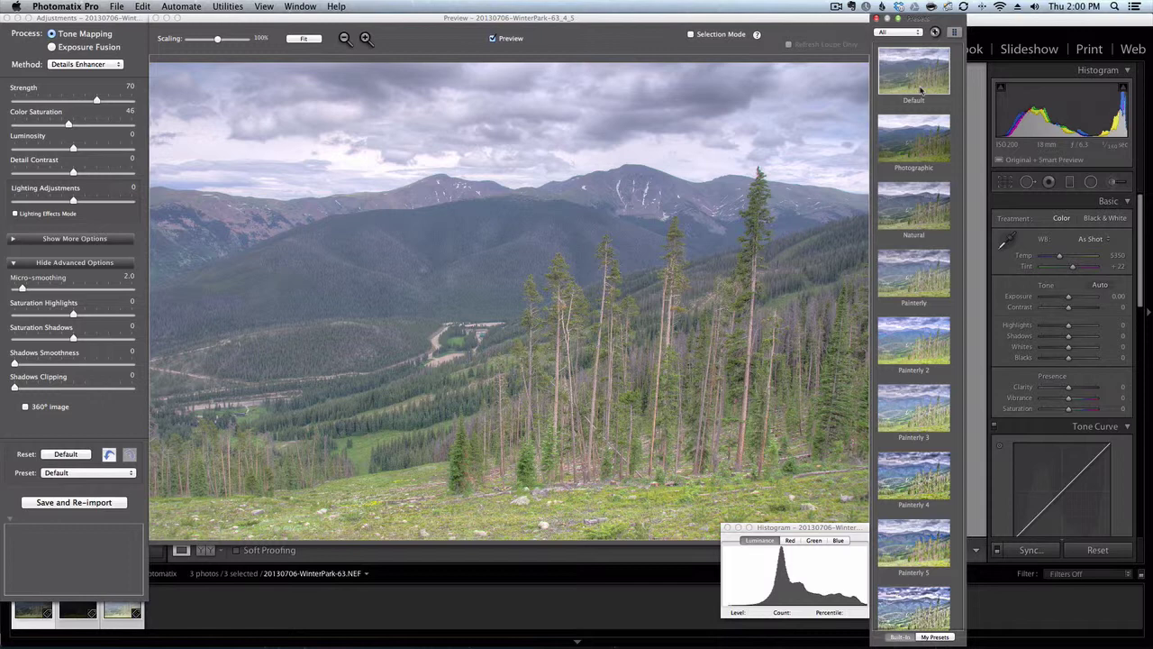
left_click(921, 161)
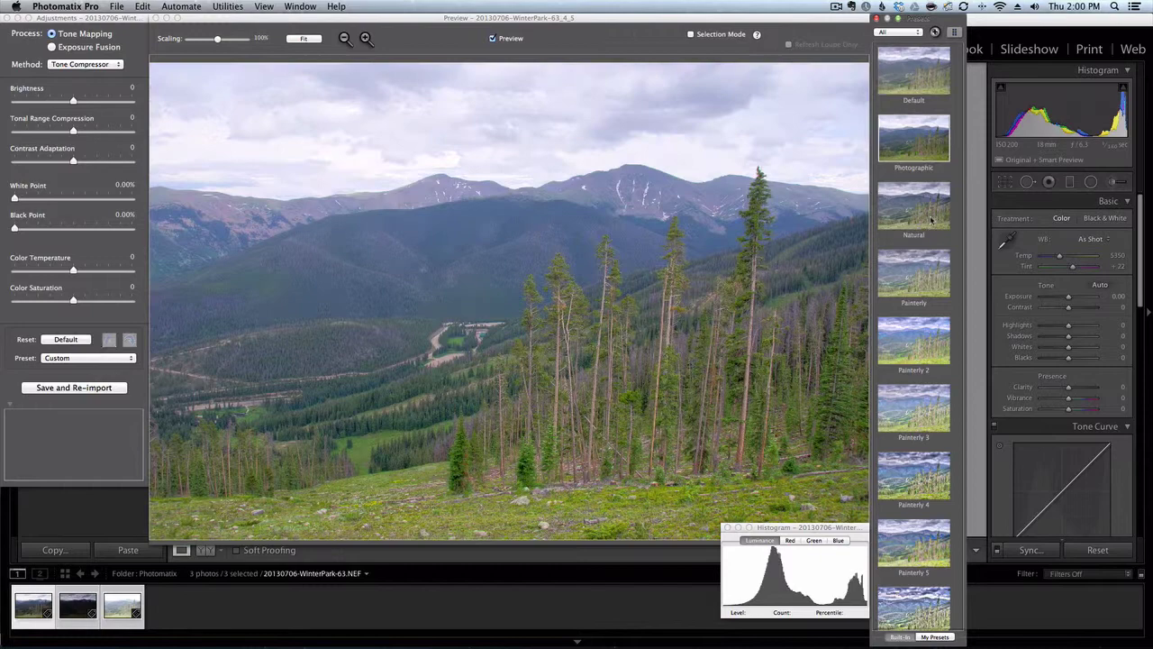
left_click(931, 220)
left_click(911, 273)
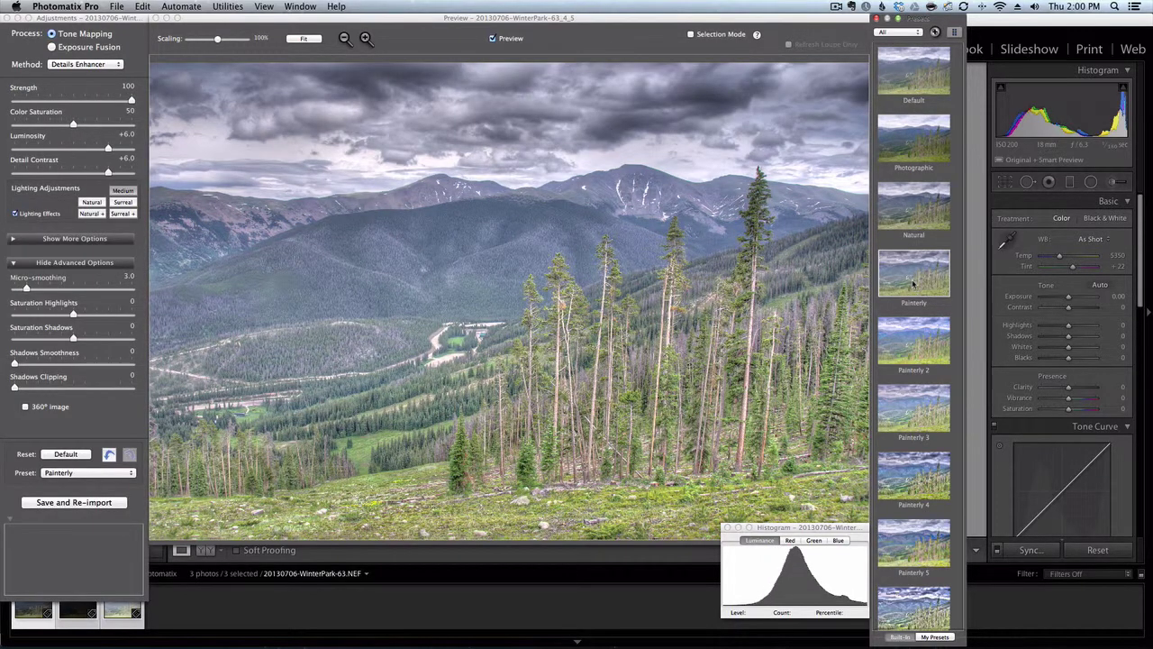
mouse_move(80, 191)
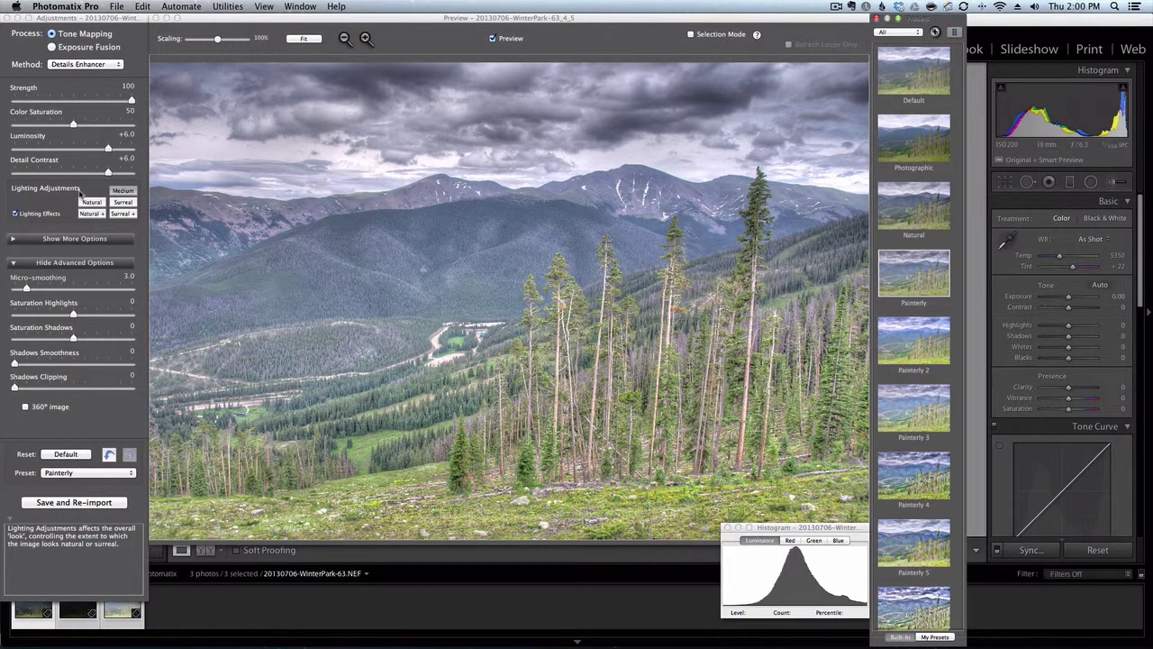
- Apply the Enhanced preset and use Save and Re-import to send the result to Lightroom
scroll(939, 367, "down", 3)
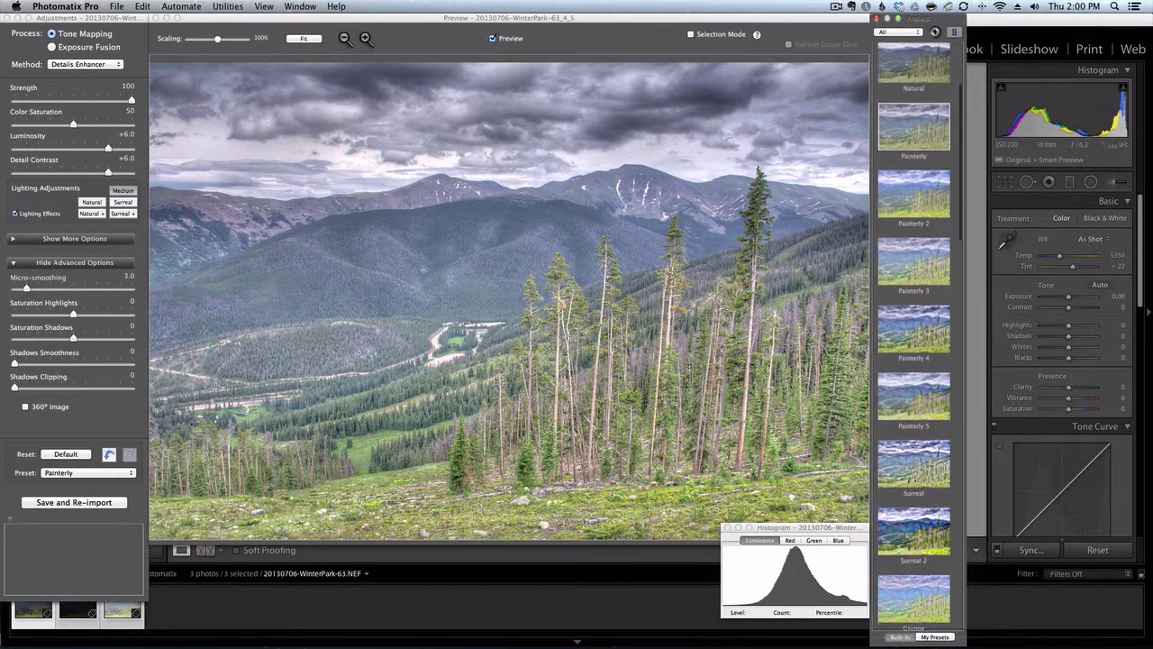
scroll(938, 364, "down", 10)
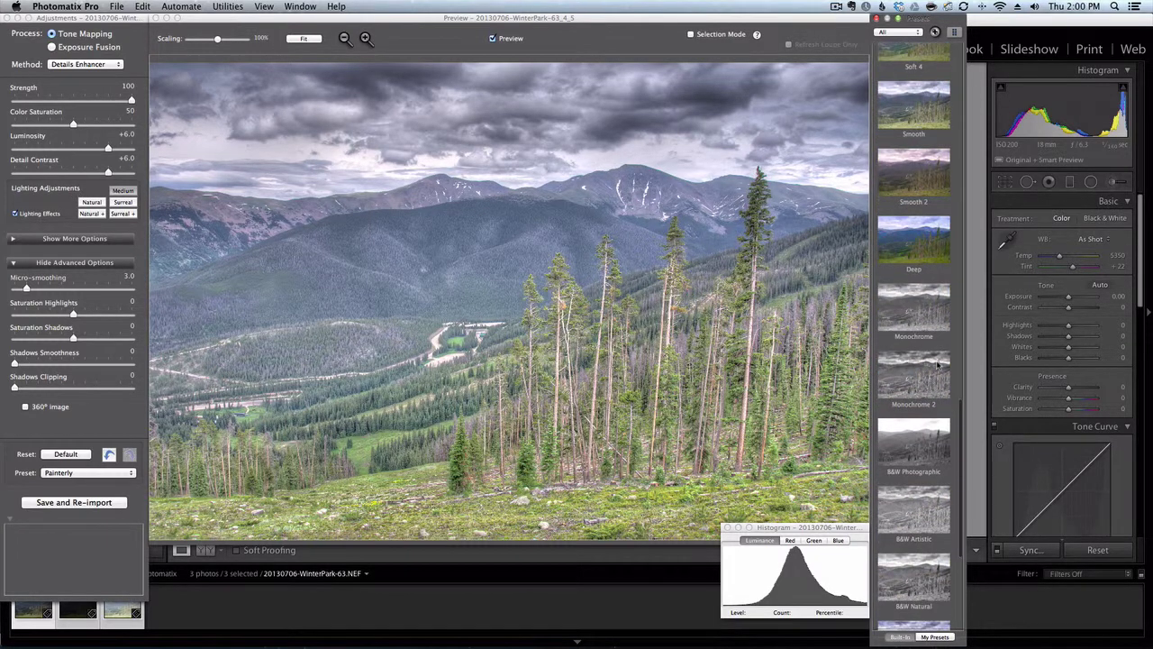
scroll(937, 364, "up", 7)
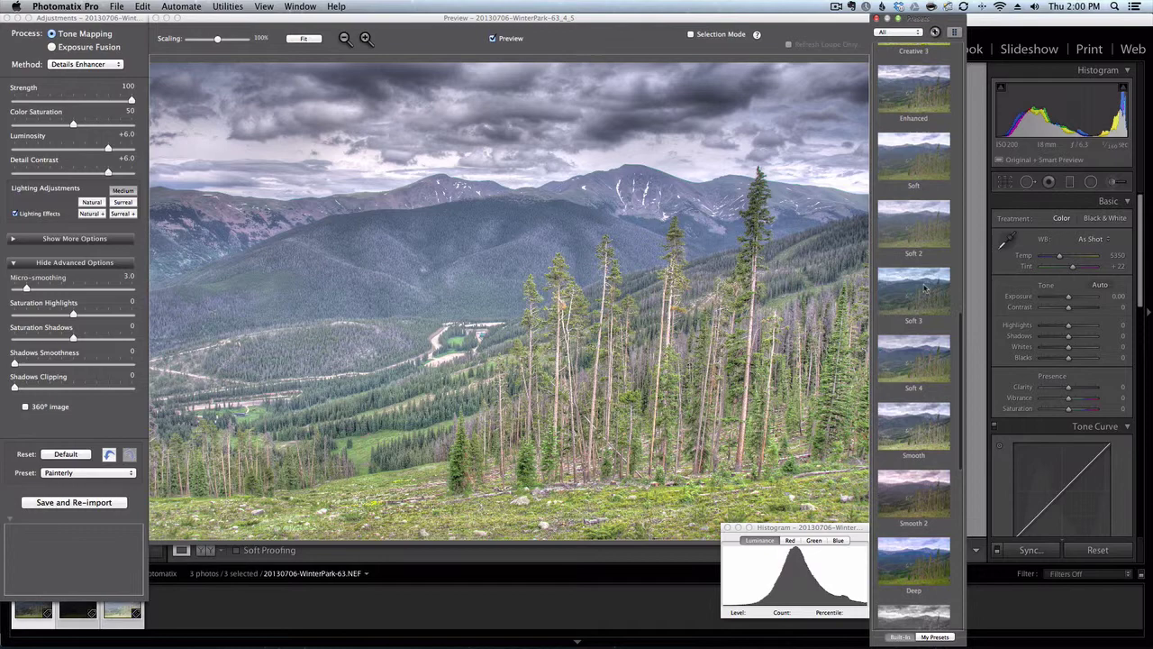
left_click(914, 110)
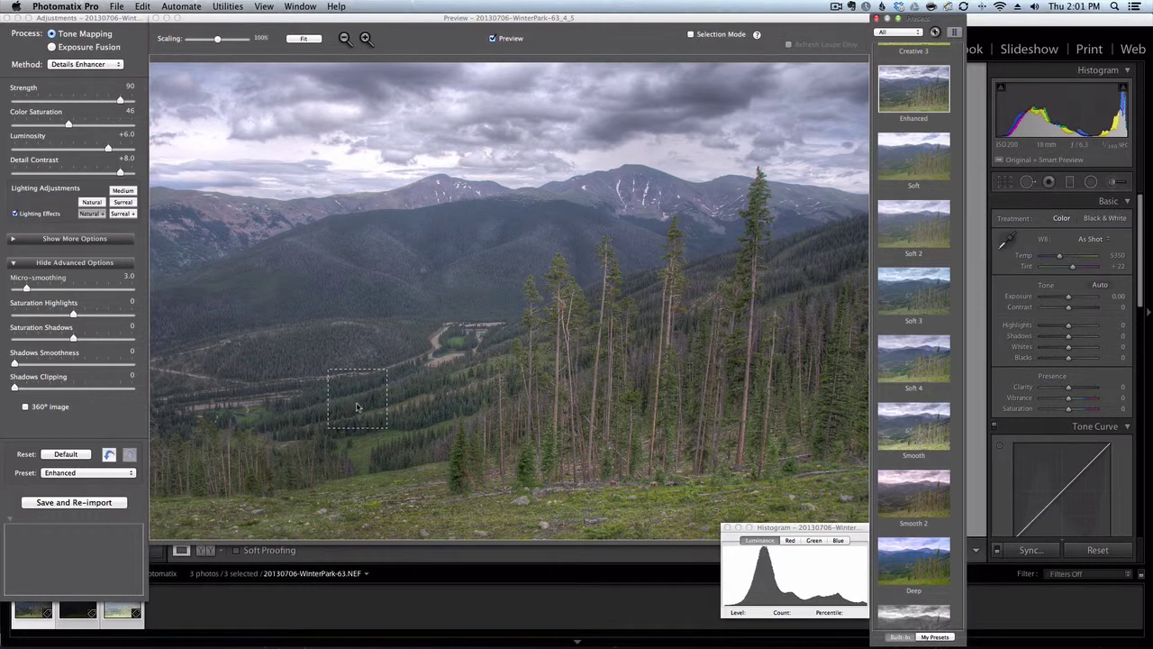
left_click(74, 504)
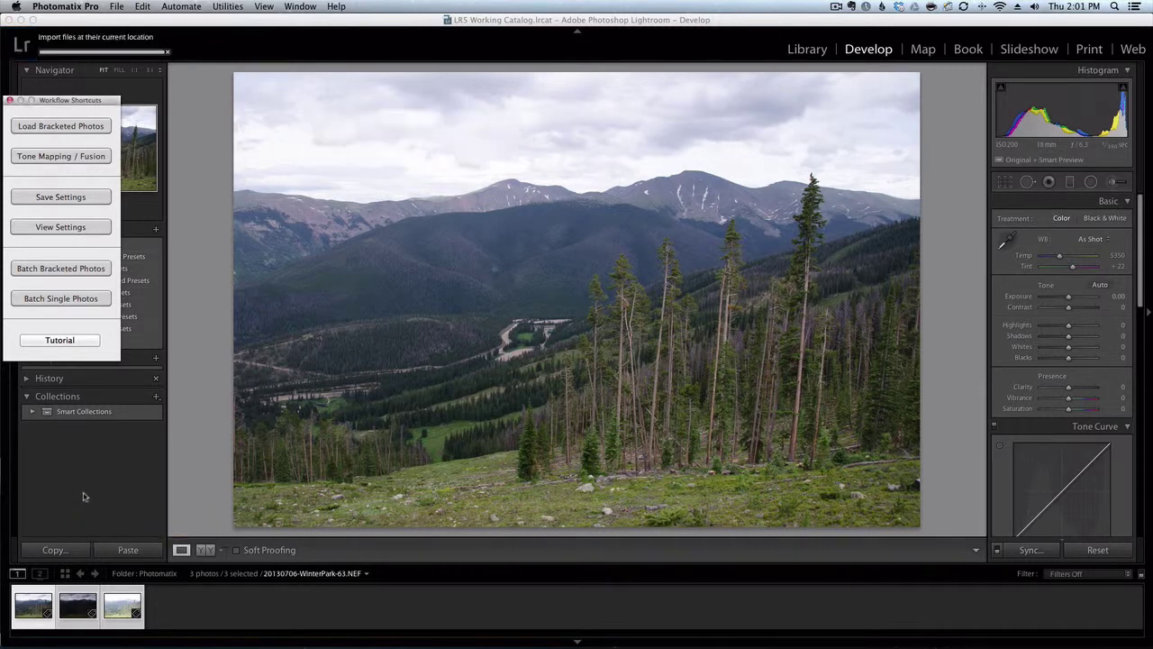
- View the re-imported HDR tif and toggle between it and the original NEF exposure
left_click(87, 491)
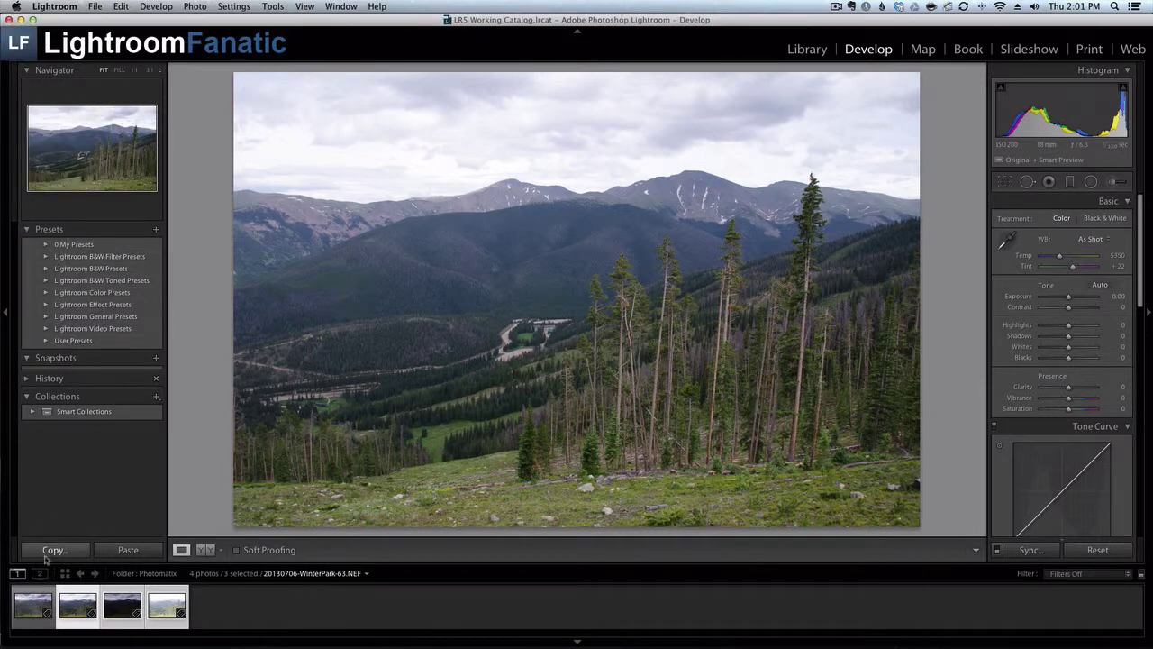
left_click(28, 609)
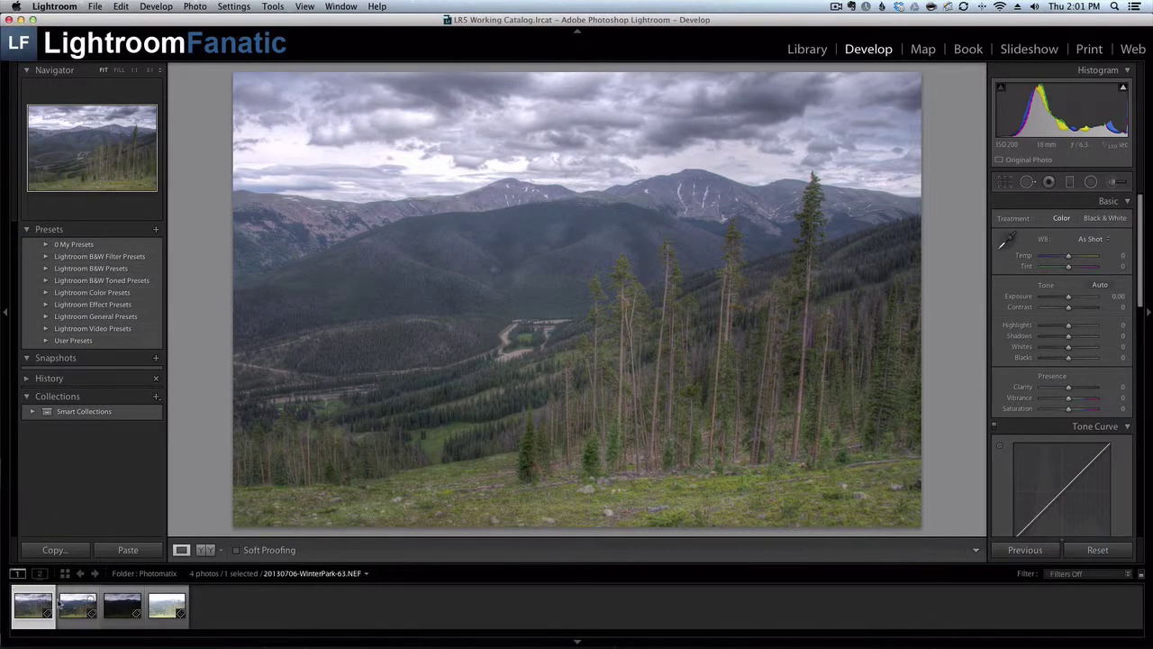
left_click(76, 609)
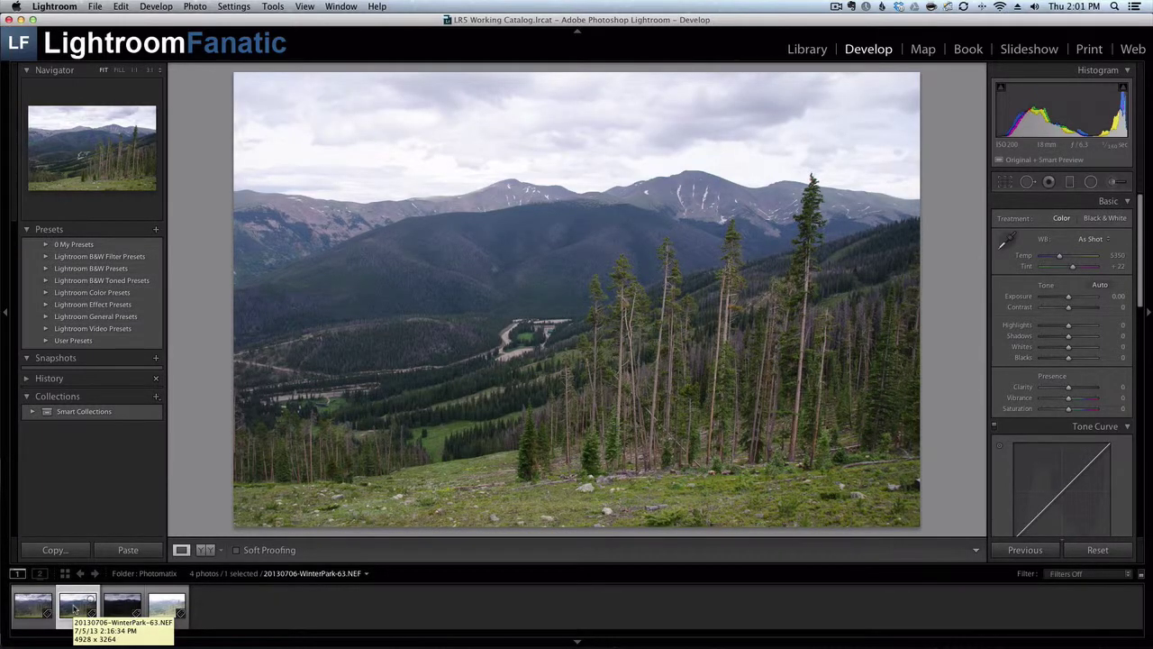
key("Left")
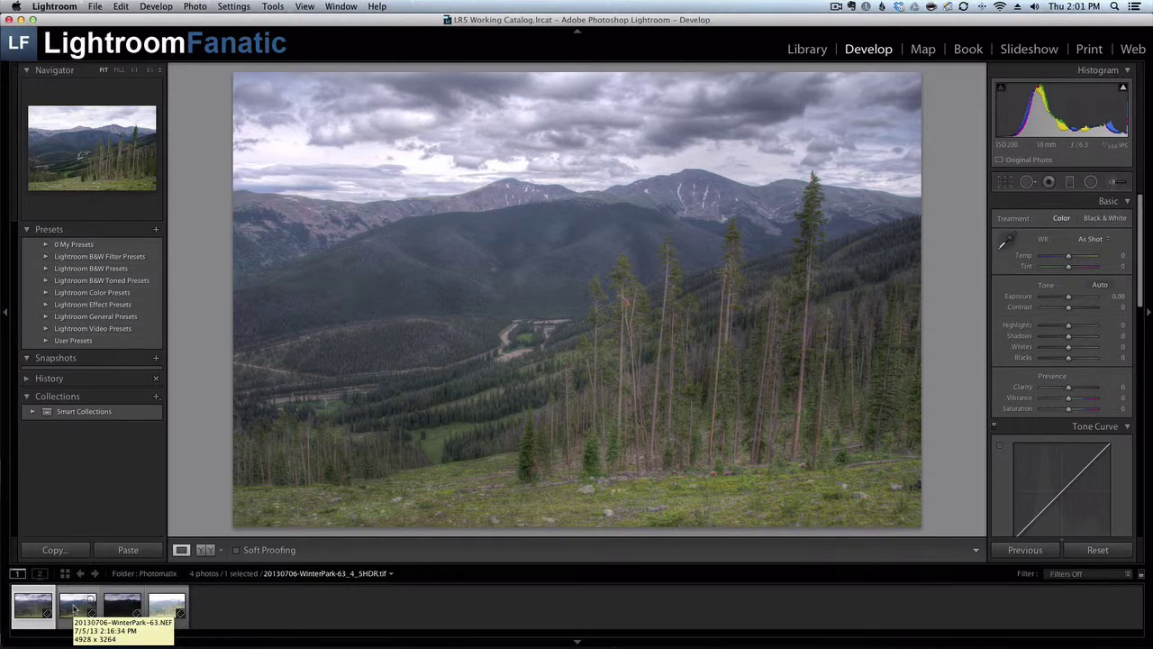
key("Right")
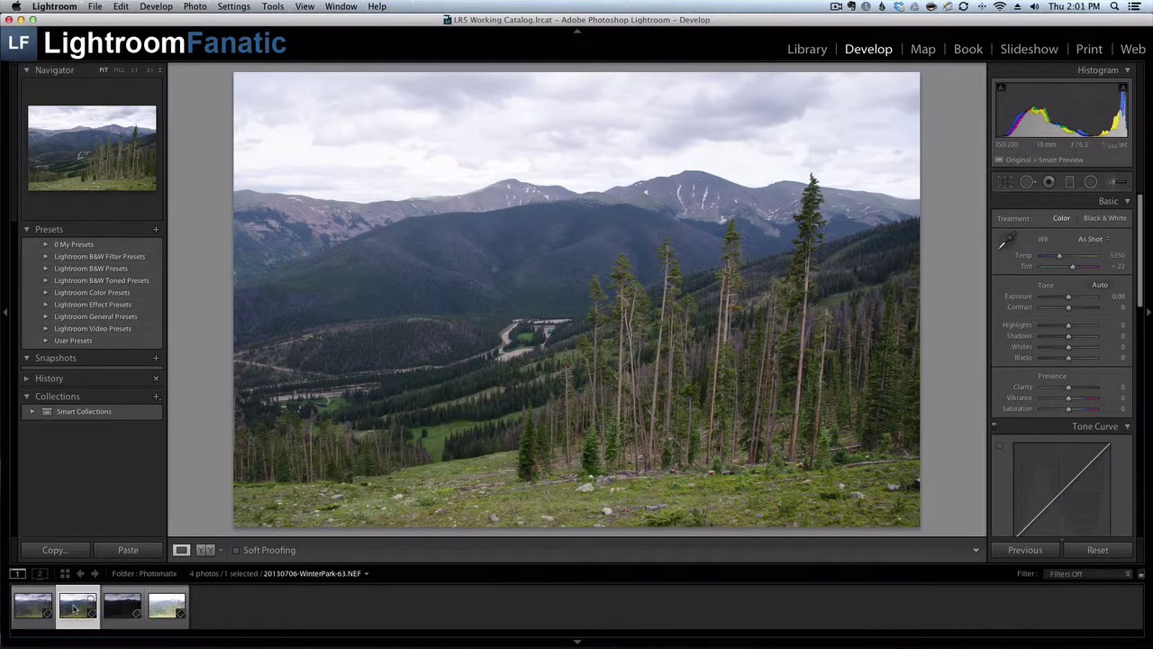
key("Left")
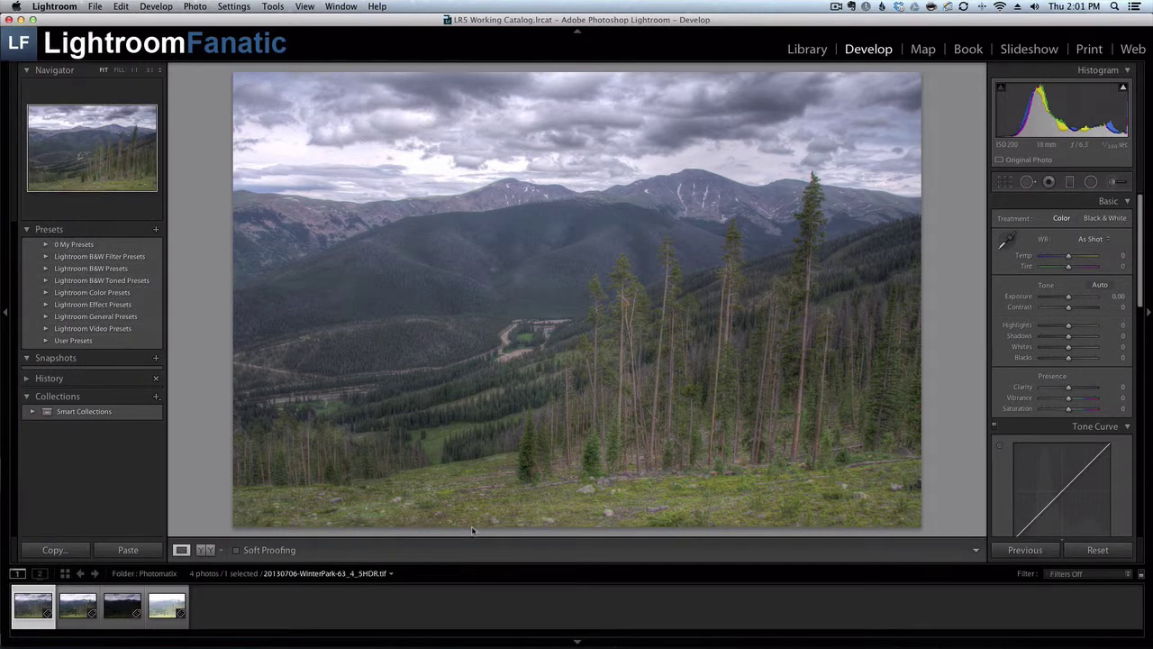
- In the Basic panel, set Blacks to -37, Contrast to +18 and Clarity to +14
left_click_drag(1069, 358, 1060, 360)
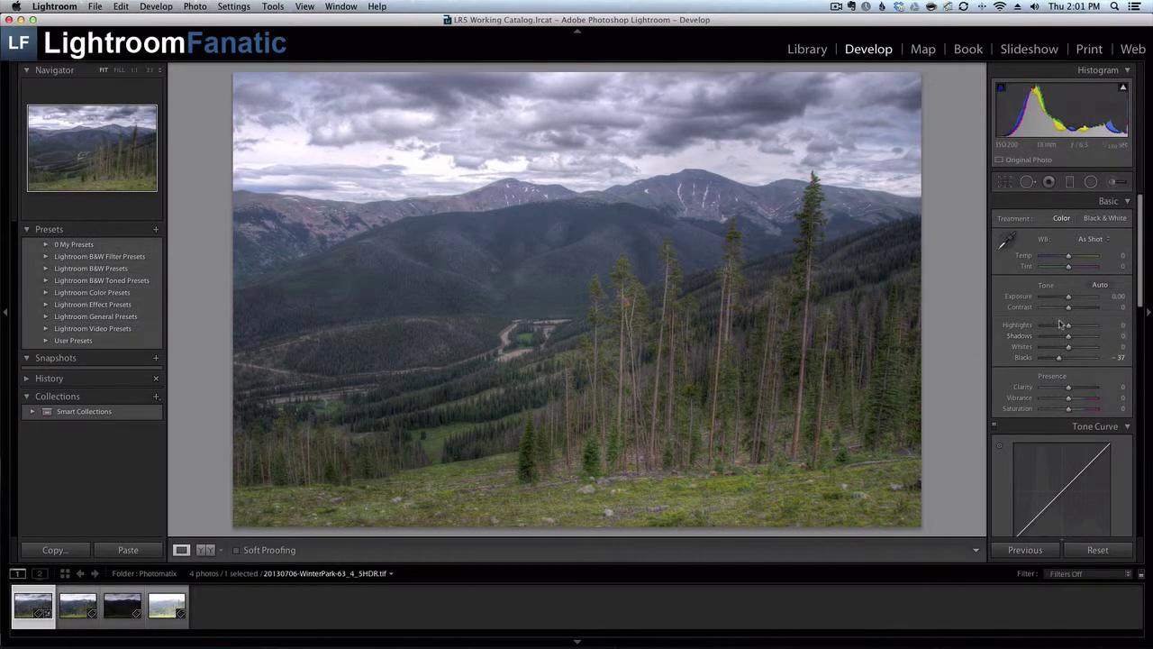
left_click_drag(1068, 307, 1071, 300)
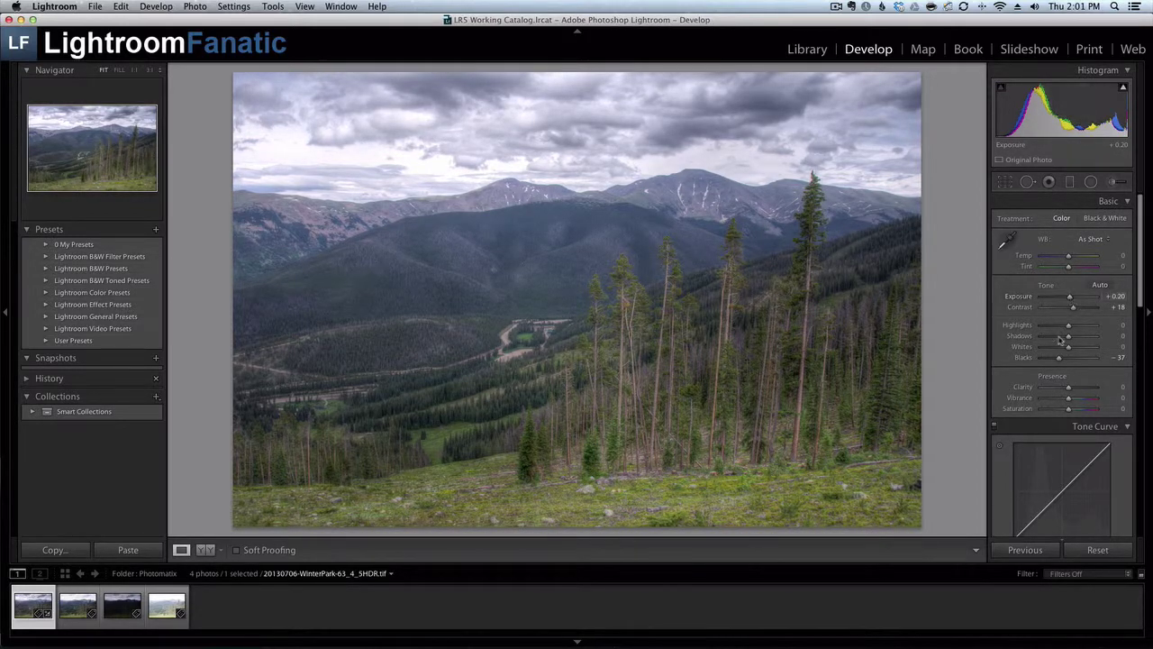
left_click_drag(1069, 389, 1071, 404)
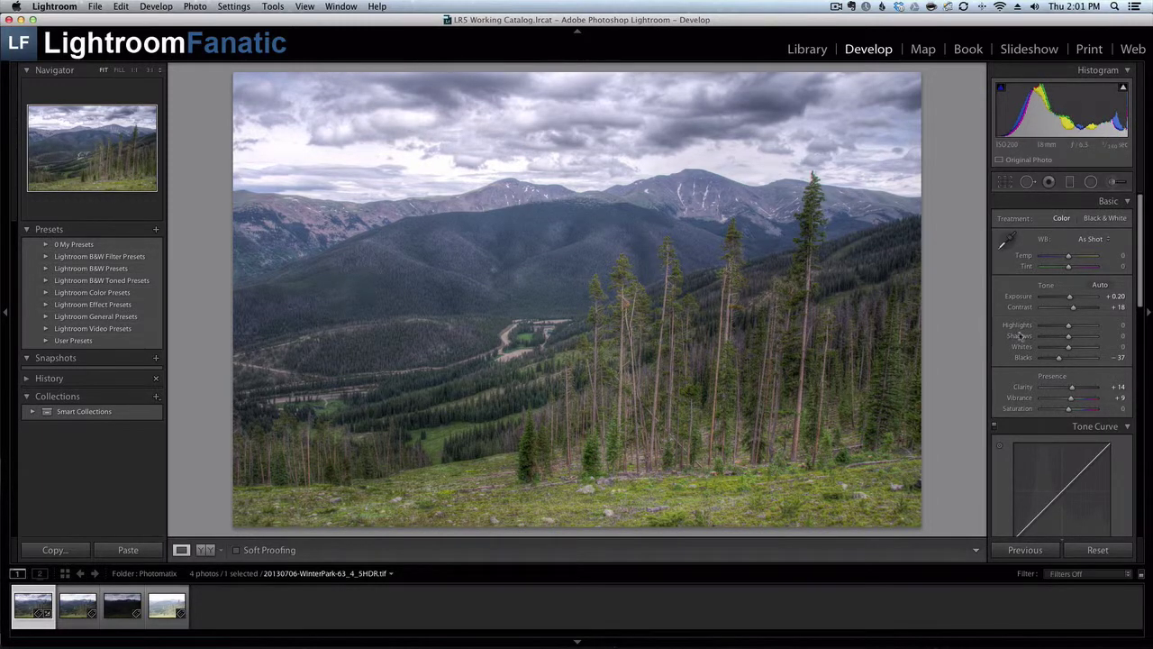